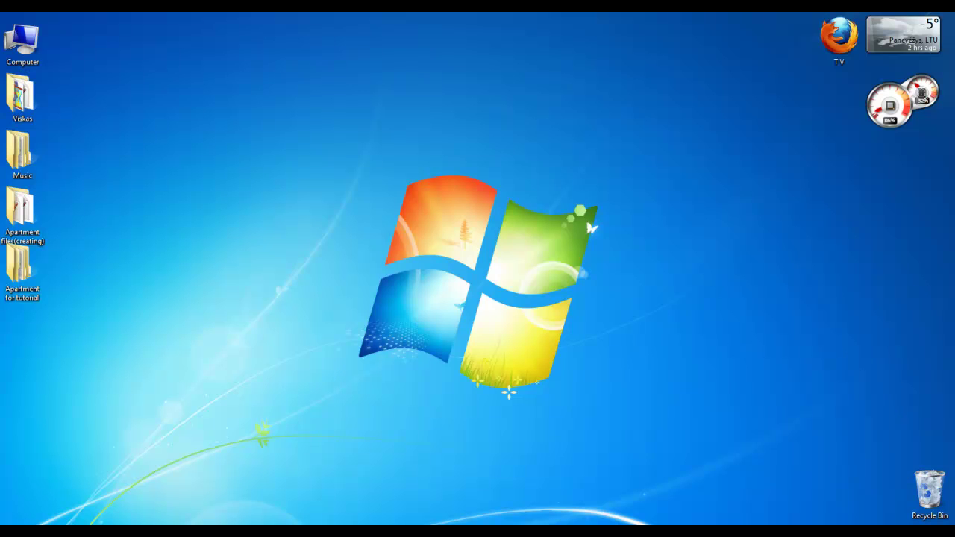
Step: Bring back the Explorer window showing Apartment for tutorial > Additional files
{"action": "key", "text": "alt+Tab"}
{"action": "left_click_drag", "start_coordinate": [335, 71], "coordinate": [366, 69]}
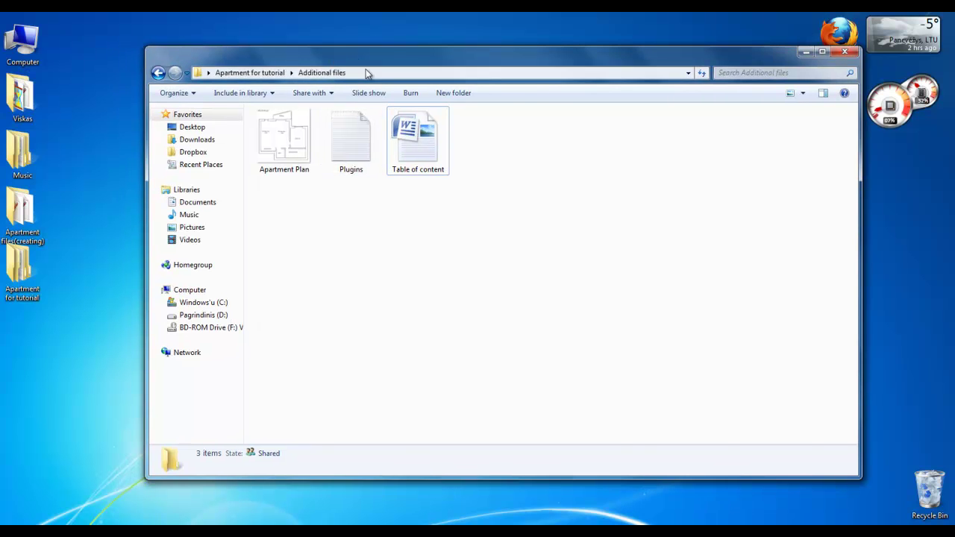
{"action": "double_click", "coordinate": [297, 165]}
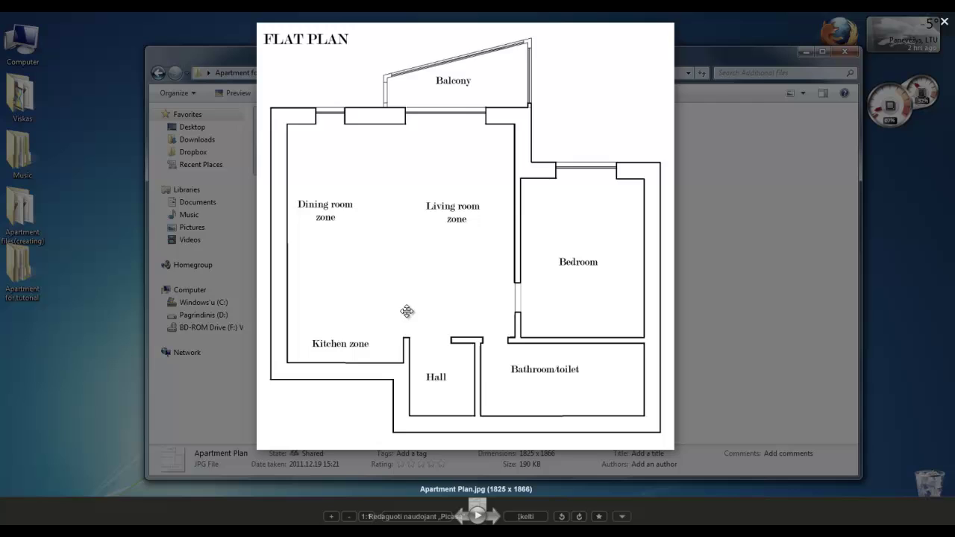
{"action": "scroll", "coordinate": [402, 312], "scroll_direction": "up", "scroll_amount": 1}
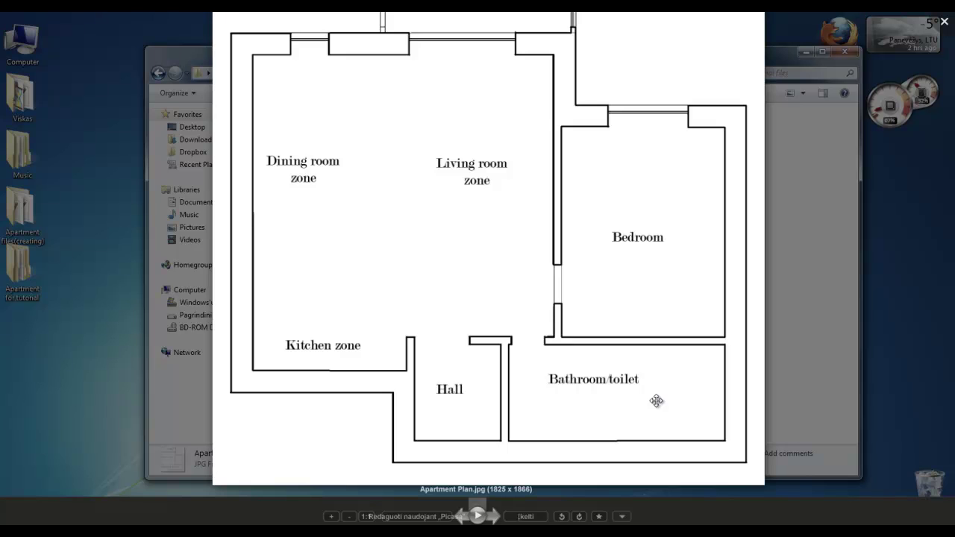
{"action": "scroll", "coordinate": [334, 352], "scroll_direction": "down", "scroll_amount": 1}
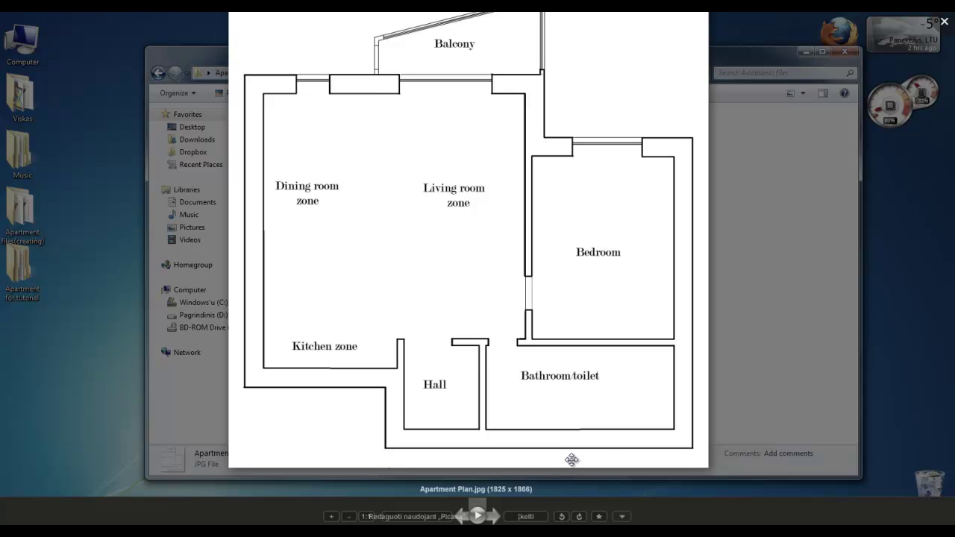
{"action": "key", "text": "Escape"}
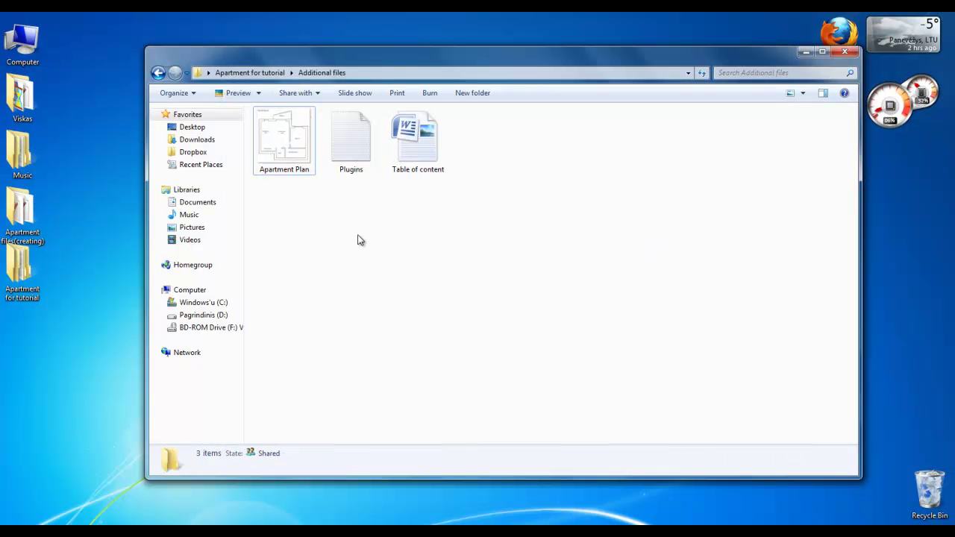
{"action": "key", "text": "Right"}
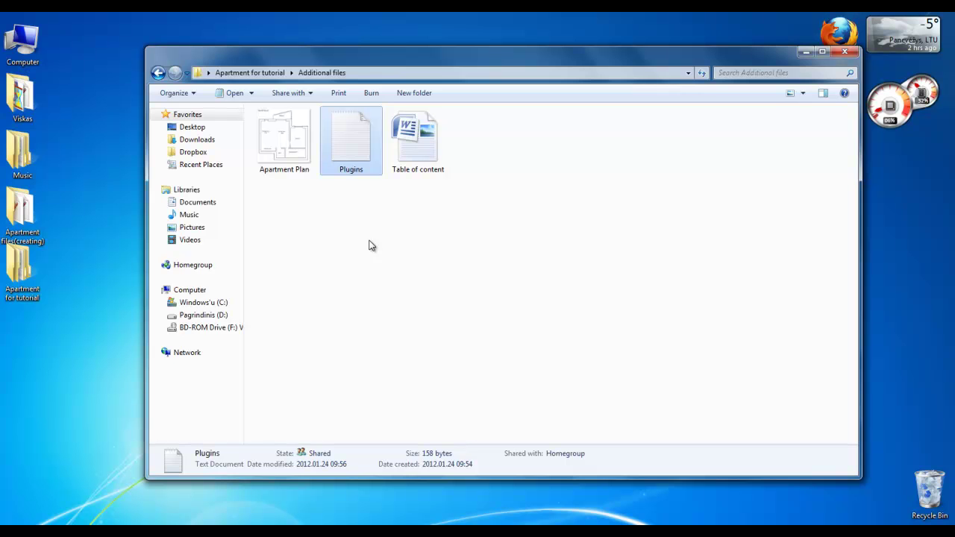
{"action": "double_click", "coordinate": [363, 167]}
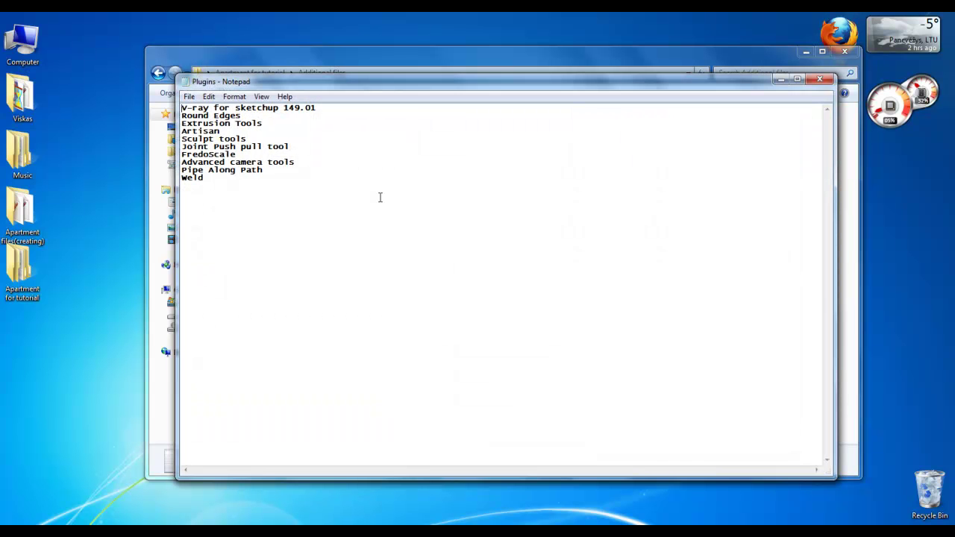
{"action": "left_click_drag", "start_coordinate": [379, 196], "coordinate": [185, 91]}
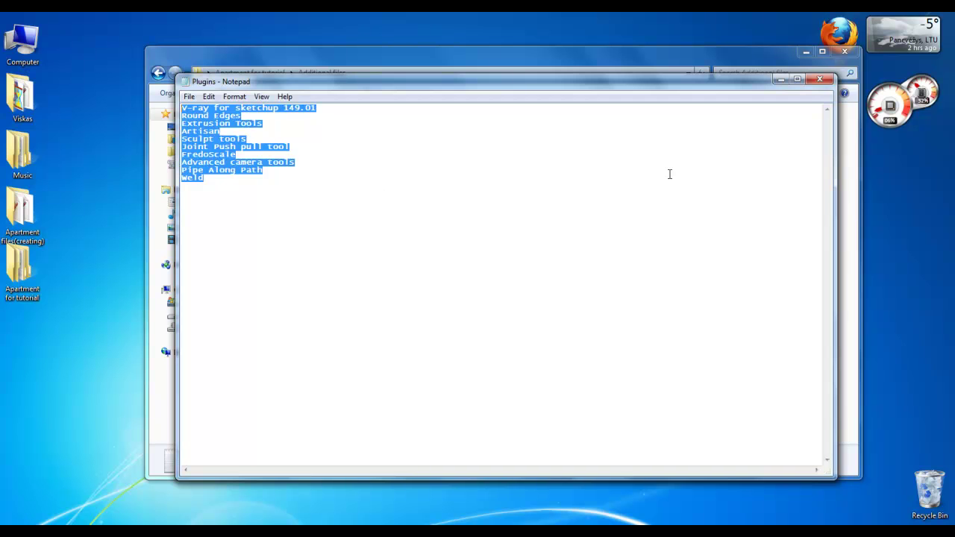
{"action": "left_click", "coordinate": [825, 81]}
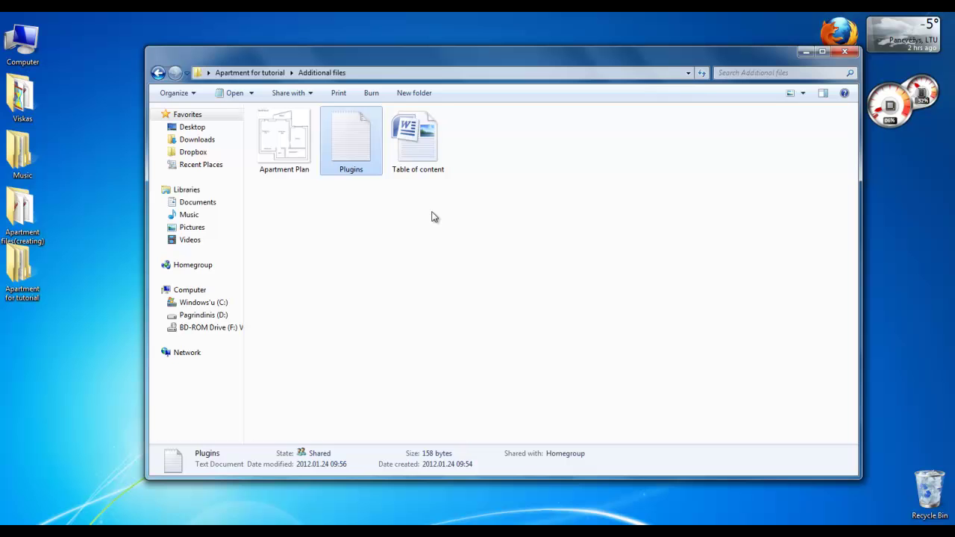
{"action": "double_click", "coordinate": [423, 152]}
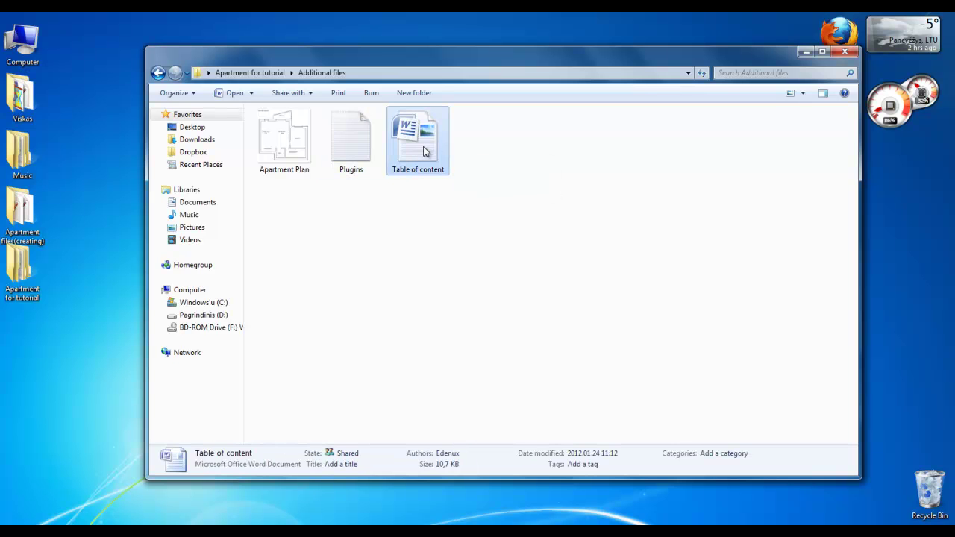
{"action": "scroll", "coordinate": [424, 147], "scroll_direction": "down", "scroll_amount": 2}
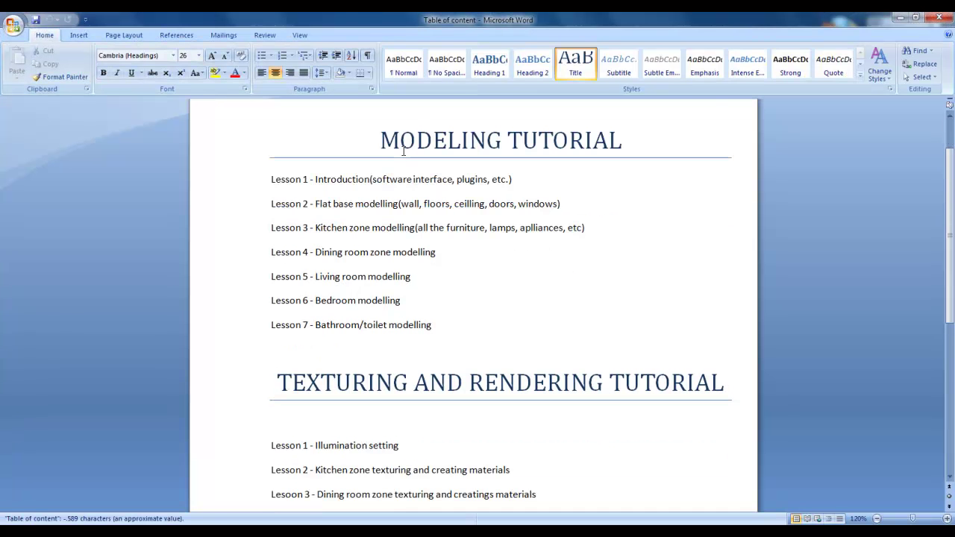
{"action": "left_click_drag", "start_coordinate": [272, 179], "coordinate": [495, 325]}
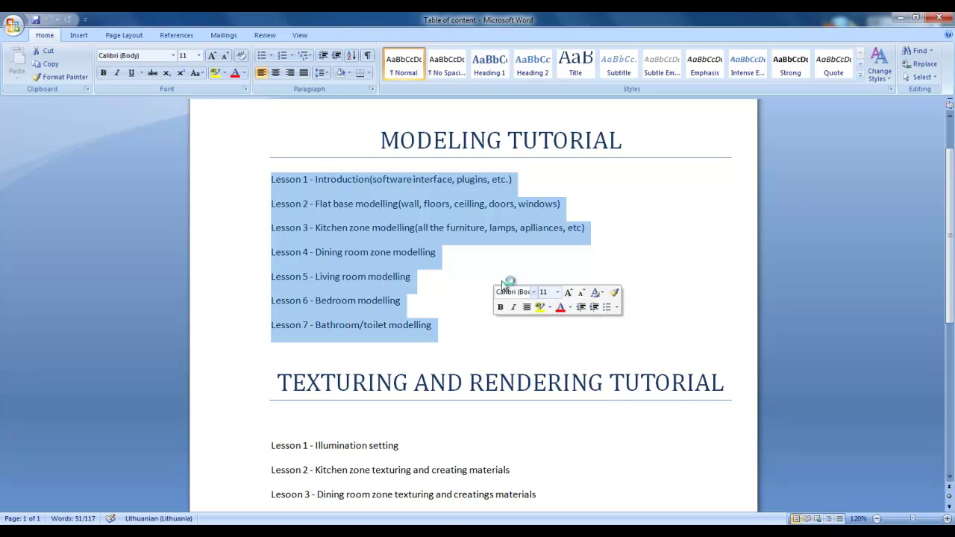
{"action": "scroll", "coordinate": [526, 219], "scroll_direction": "down", "scroll_amount": 5}
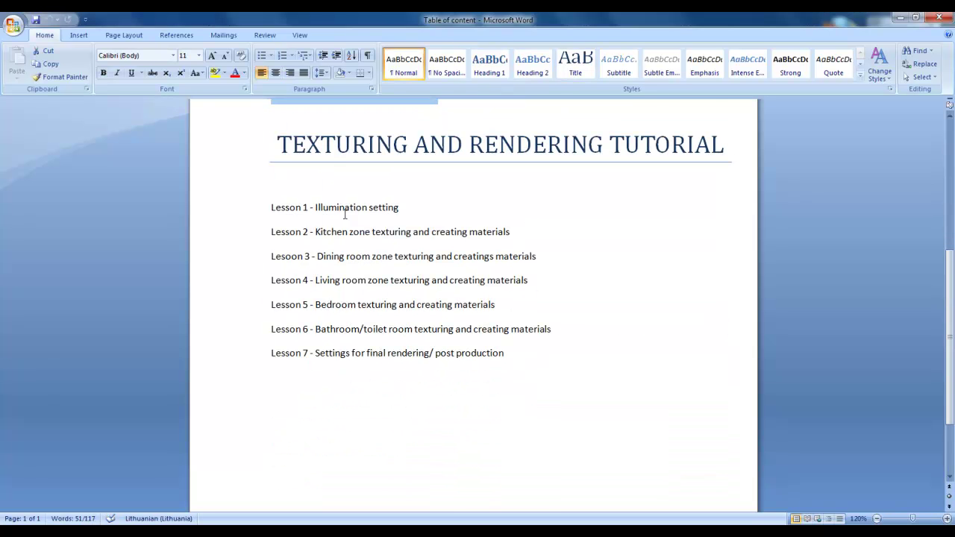
{"action": "left_click_drag", "start_coordinate": [315, 207], "coordinate": [409, 207]}
{"action": "left_click", "coordinate": [418, 207]}
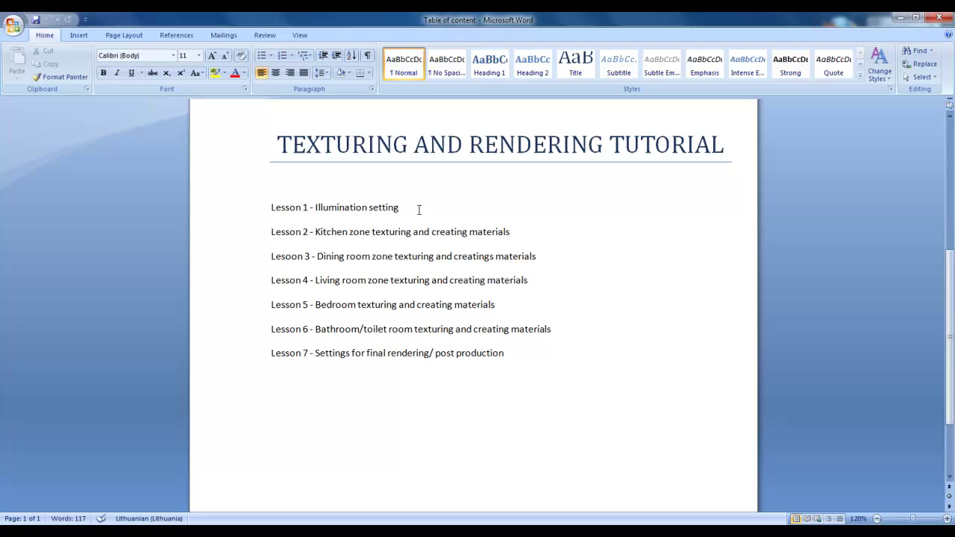
{"action": "scroll", "coordinate": [419, 209], "scroll_direction": "down", "scroll_amount": 2}
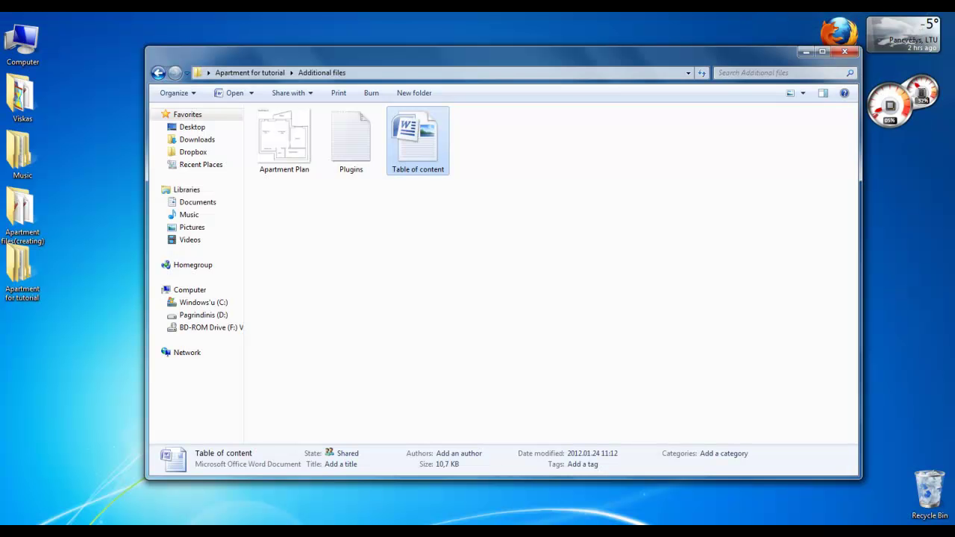
Step: Switch from the Explorer folder to the SketchUp model with the figure
{"action": "left_click", "coordinate": [585, 191]}
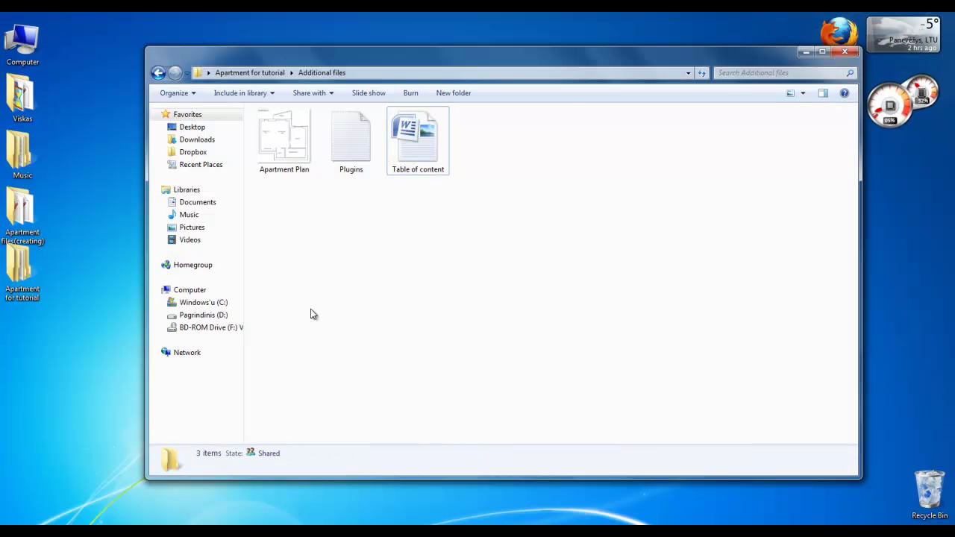
{"action": "left_click", "coordinate": [134, 518]}
{"action": "left_click", "coordinate": [214, 483]}
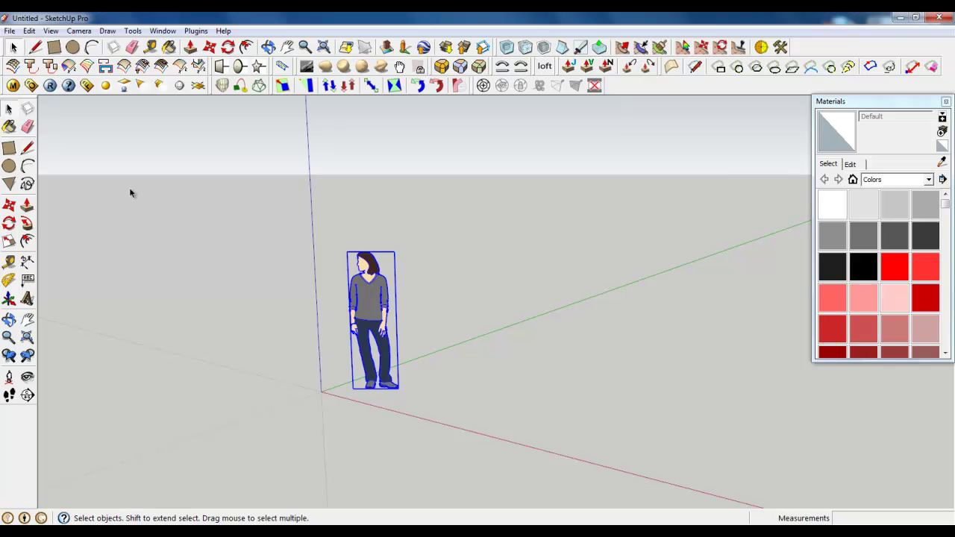
Step: Save the toolbar positions, float Sculpt Tools, then restore the saved toolbar layout
{"action": "left_click", "coordinate": [54, 33]}
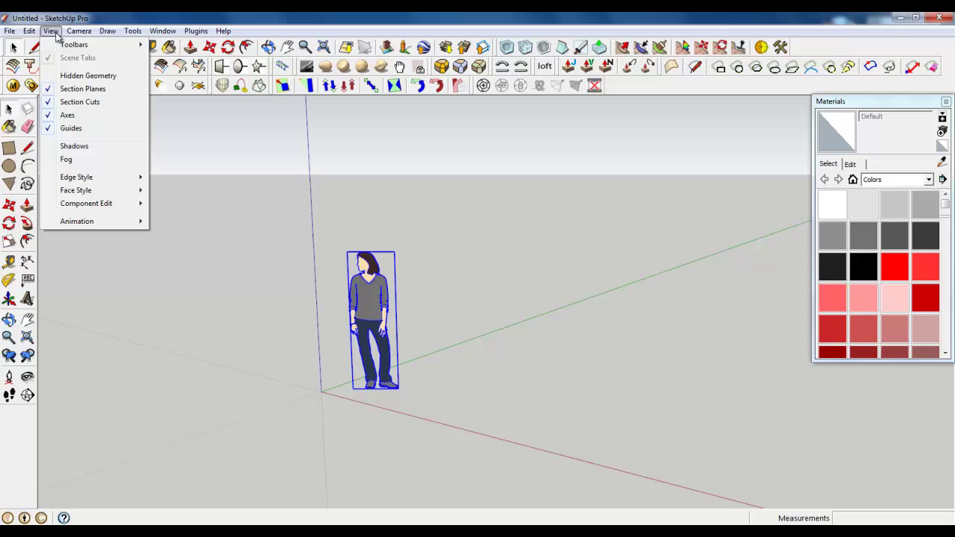
{"action": "mouse_move", "coordinate": [75, 44]}
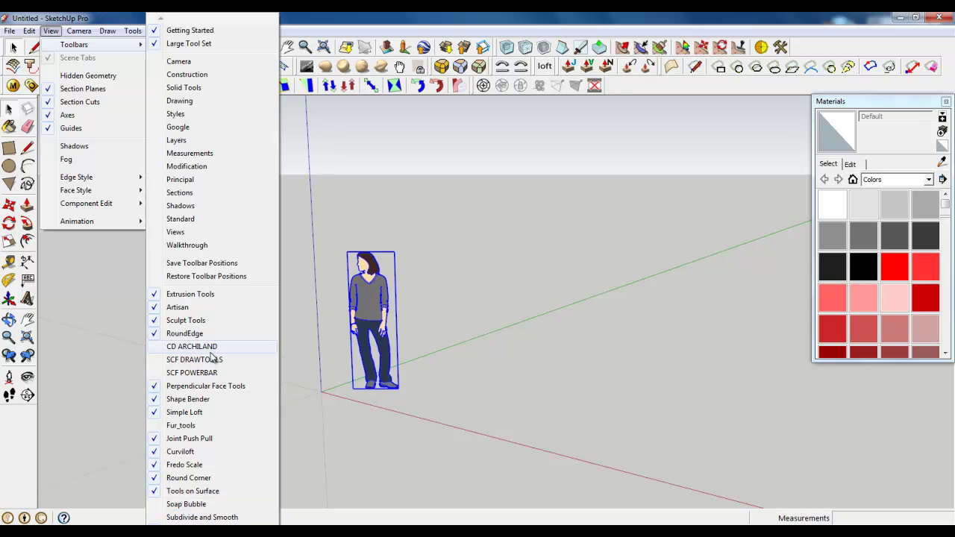
{"action": "left_click", "coordinate": [208, 264]}
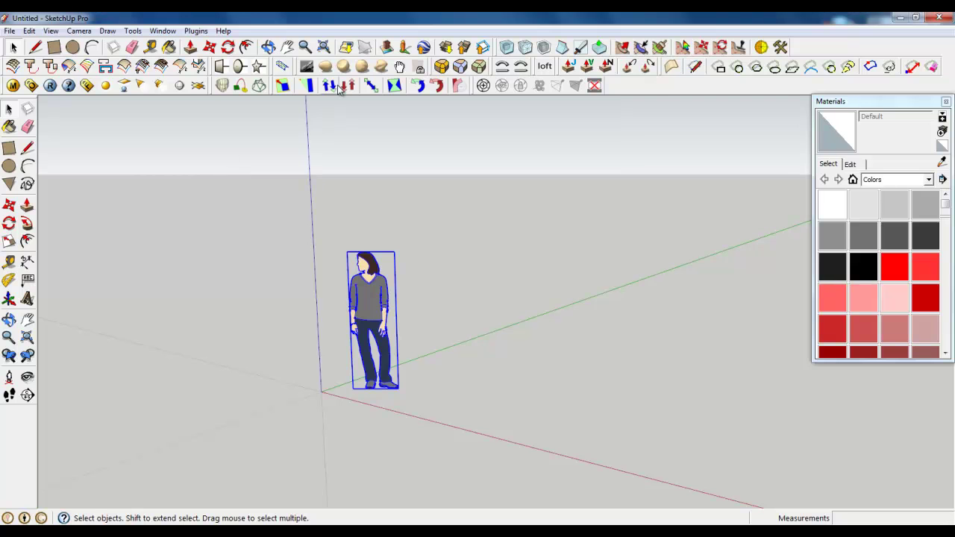
{"action": "left_click_drag", "start_coordinate": [299, 66], "coordinate": [166, 232]}
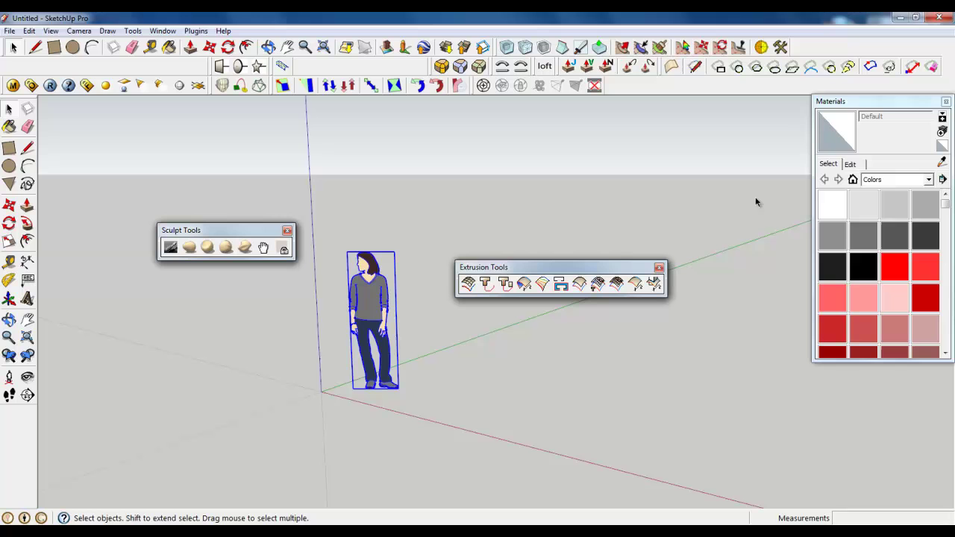
{"action": "left_click", "coordinate": [51, 31]}
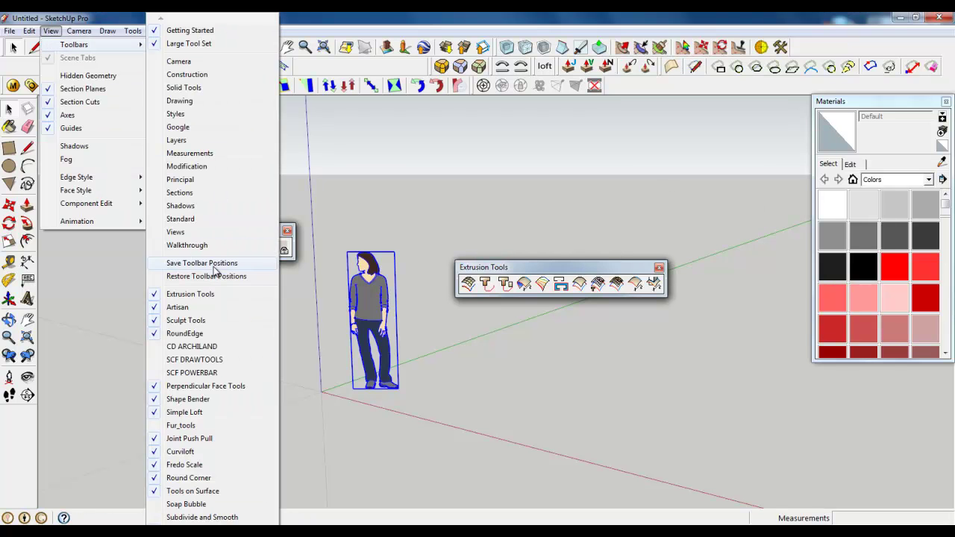
{"action": "left_click", "coordinate": [212, 278]}
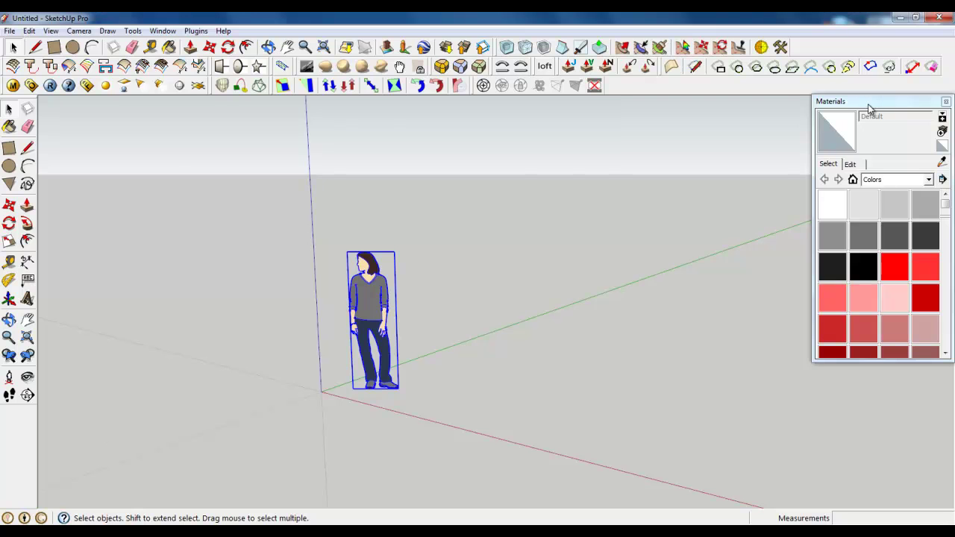
Step: Confirm Millimeters as the length unit on Model Info's Units page, then close Model Info
{"action": "left_click", "coordinate": [162, 30]}
{"action": "left_click", "coordinate": [179, 43]}
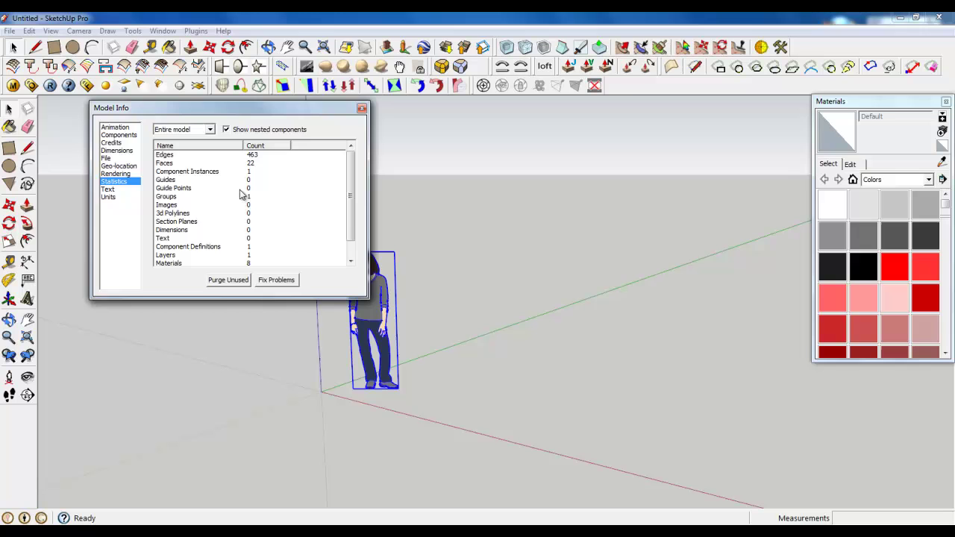
{"action": "left_click", "coordinate": [119, 198]}
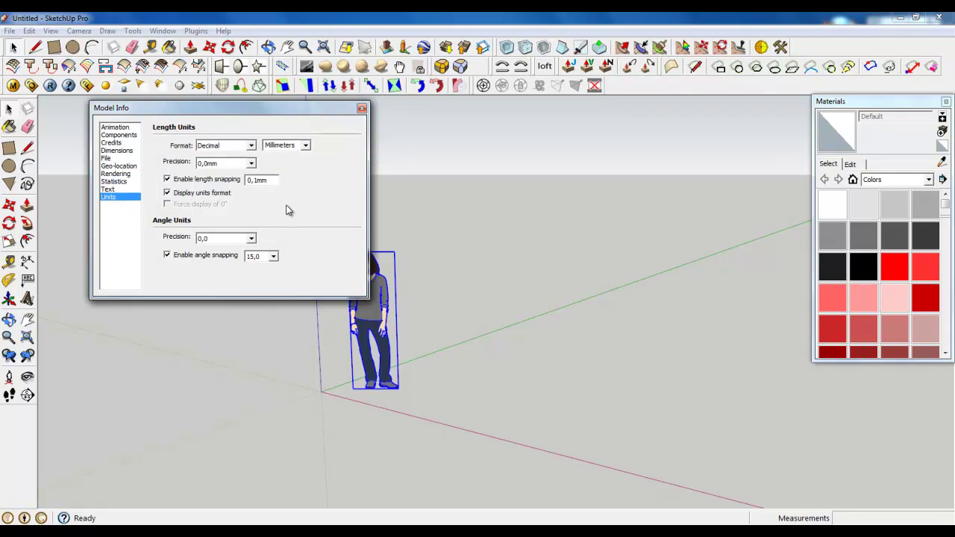
{"action": "left_click", "coordinate": [305, 145]}
{"action": "left_click", "coordinate": [303, 175]}
{"action": "left_click", "coordinate": [361, 108]}
{"action": "left_click", "coordinate": [195, 30]}
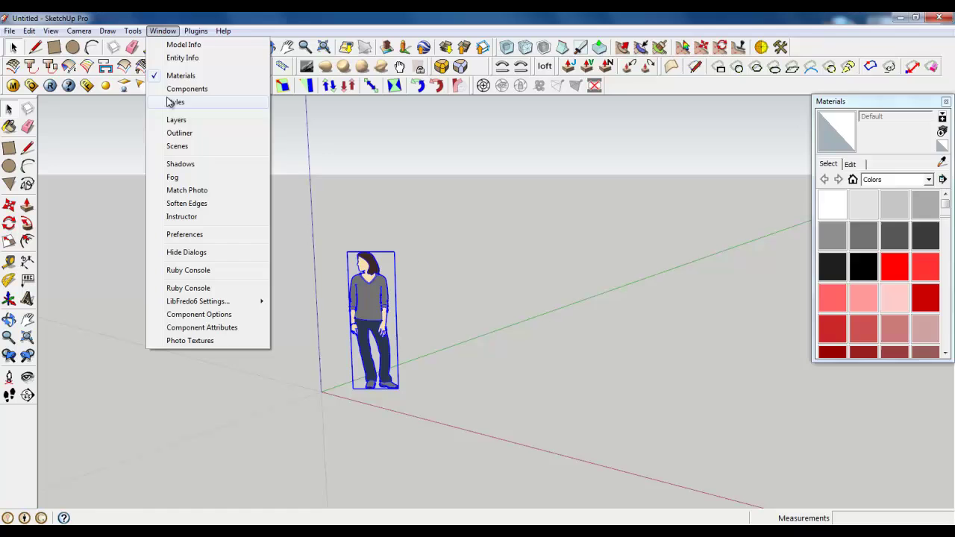
Step: Apply Architectural Design Style after trying Simple Style, close the Styles and Materials panels, choose Select
{"action": "left_click", "coordinate": [171, 101]}
{"action": "left_click_drag", "start_coordinate": [854, 43], "coordinate": [814, 52]}
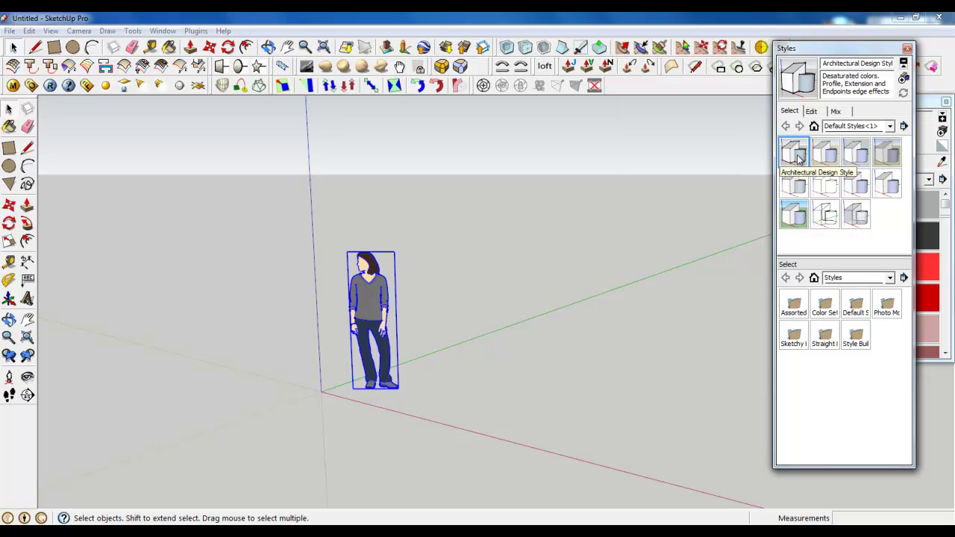
{"action": "left_click", "coordinate": [792, 217]}
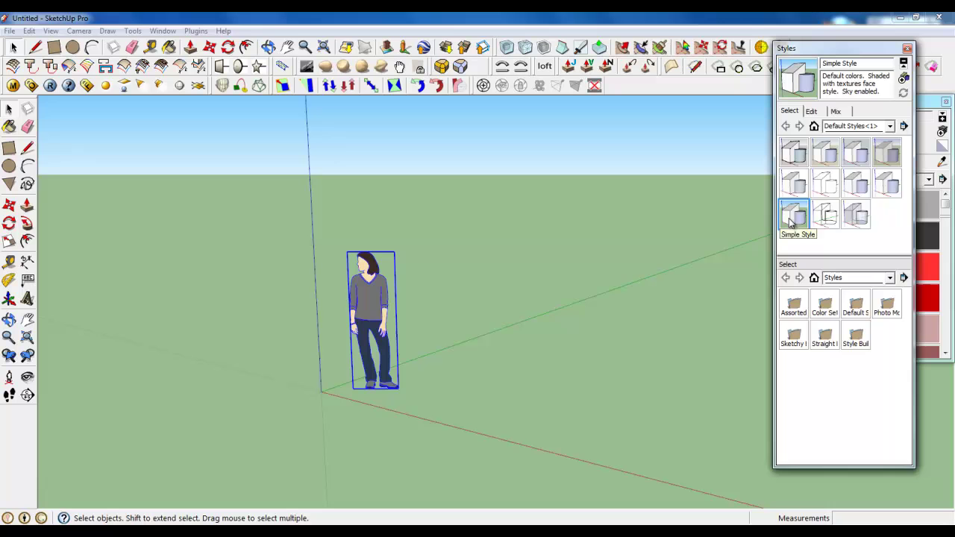
{"action": "left_click", "coordinate": [794, 153]}
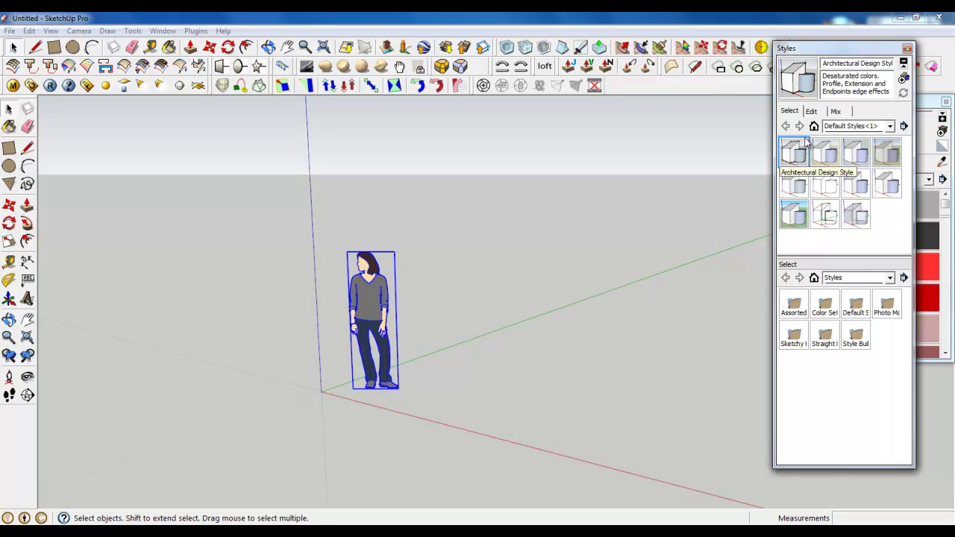
{"action": "left_click", "coordinate": [907, 47]}
{"action": "left_click", "coordinate": [945, 101]}
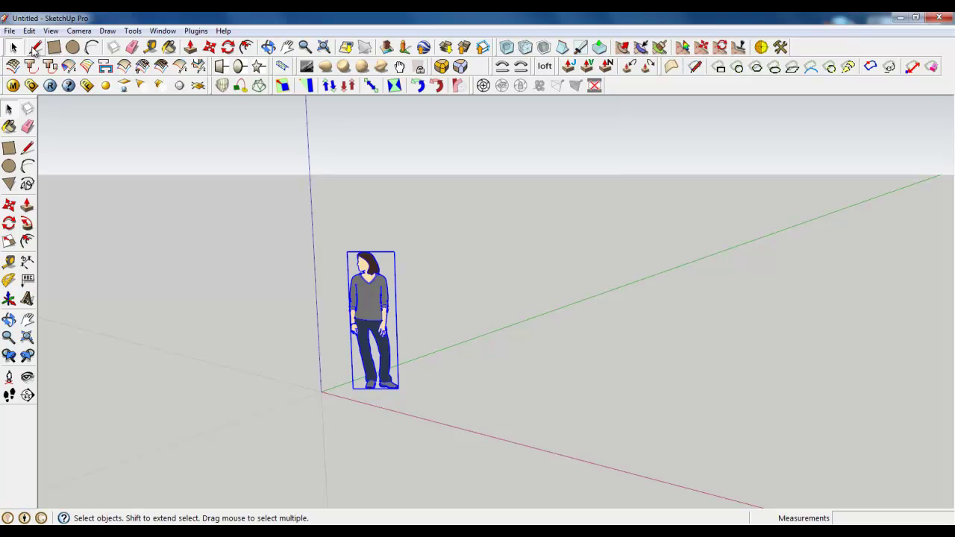
{"action": "left_click", "coordinate": [15, 47]}
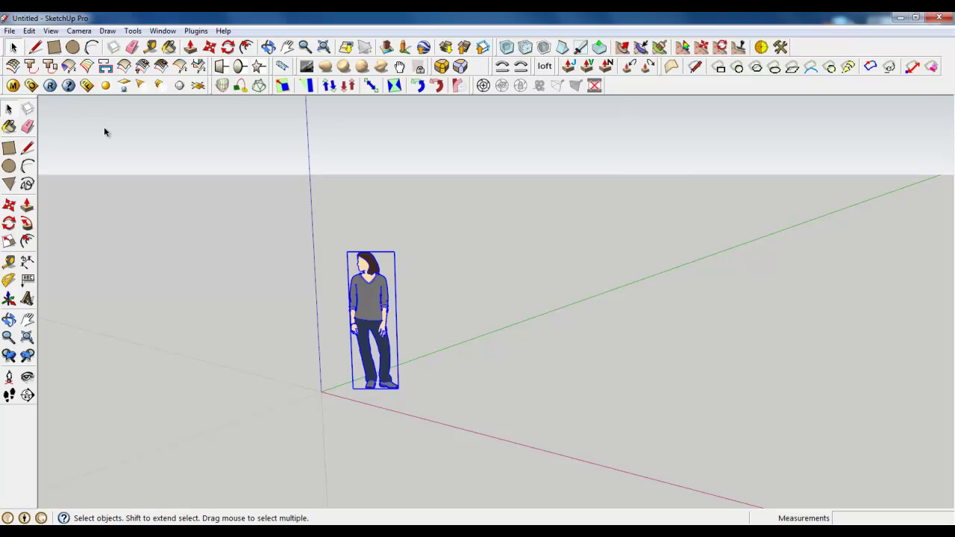